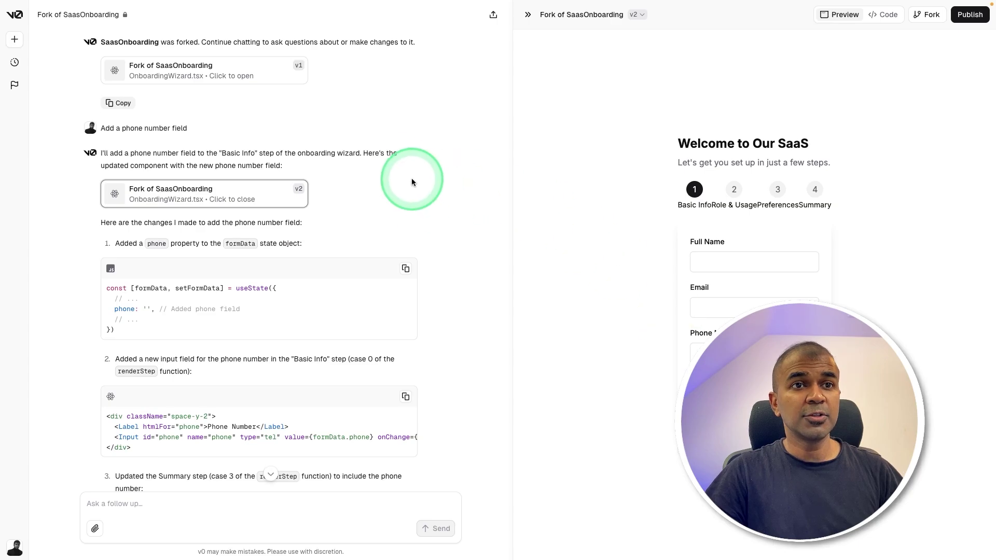
scroll(376, 271, down, 1)
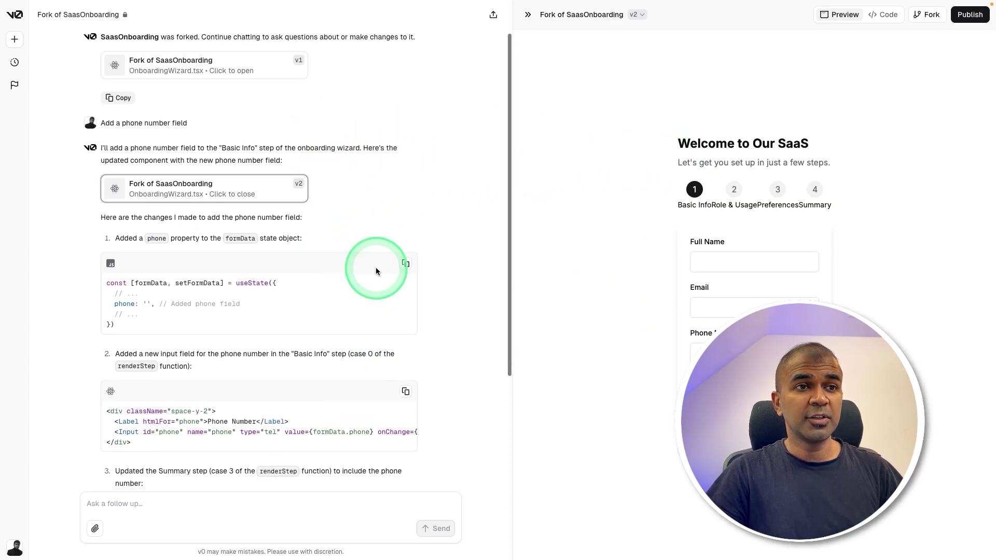
scroll(377, 311, down, 3)
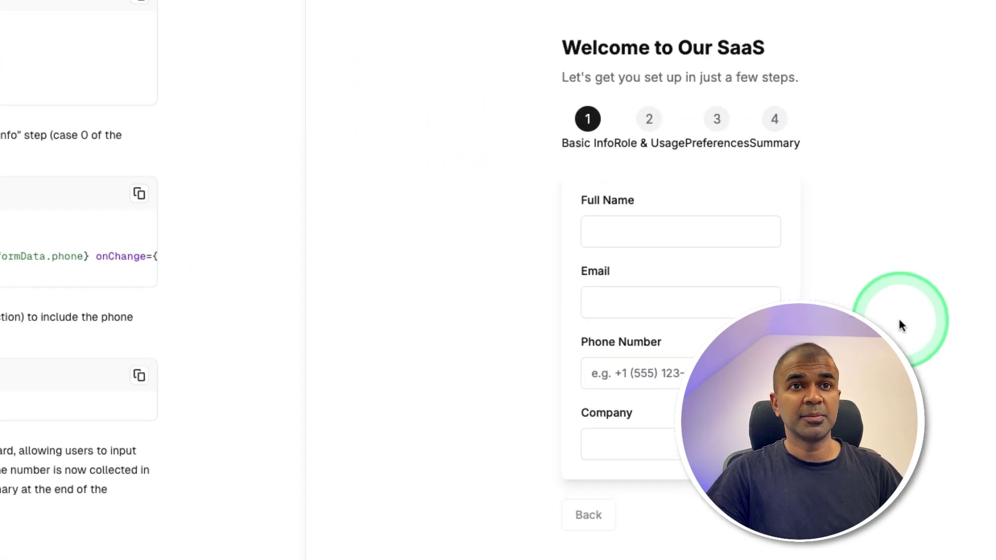
Leave the phone-number onboarding fork for the v0 home prompt box.
click(219, 512)
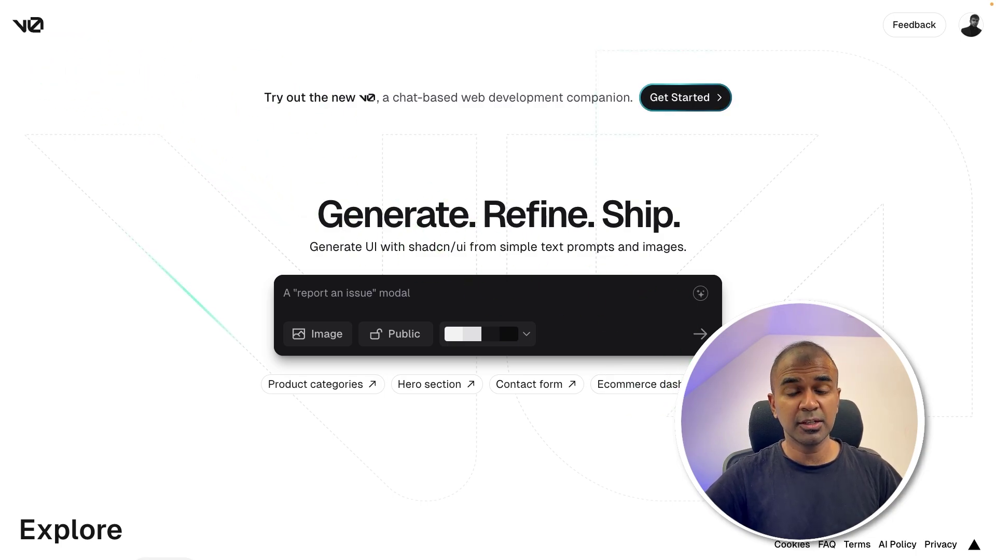
scroll(498, 311, down, 5)
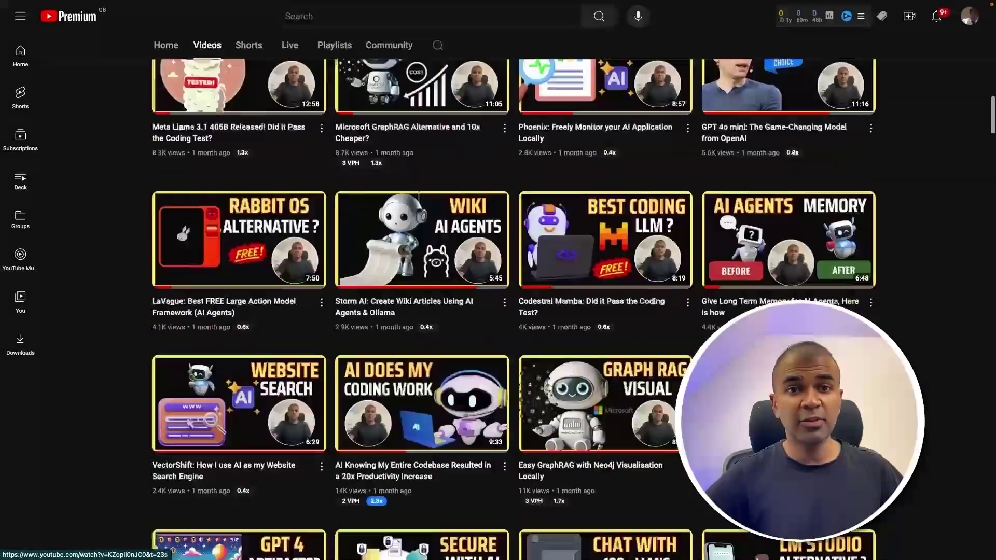
scroll(498, 311, down, 5)
scroll(498, 311, down, 5)
scroll(497, 311, down, 5)
scroll(499, 312, down, 5)
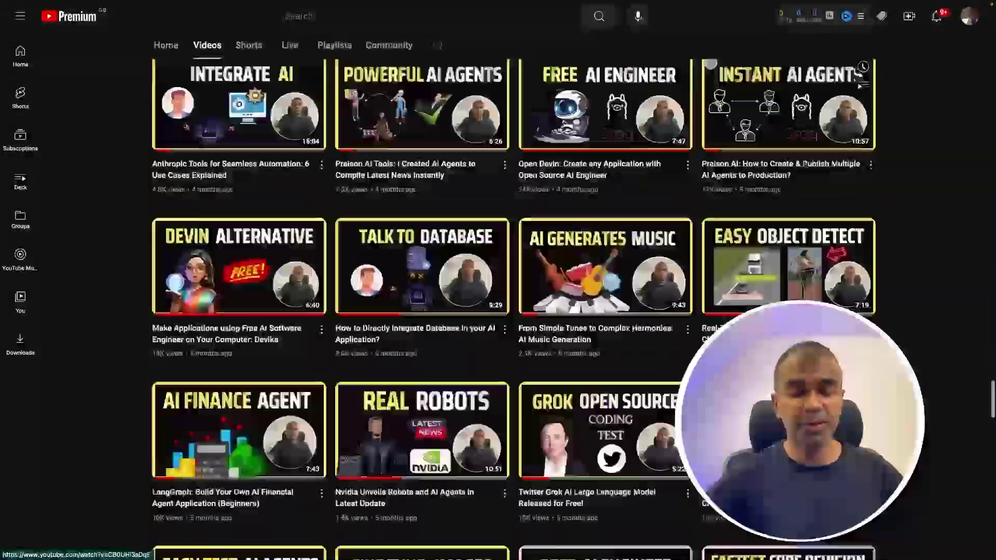
scroll(498, 311, down, 5)
Open one of the channel's older videos and check its Subscribed dropdown.
click(269, 242)
click(286, 278)
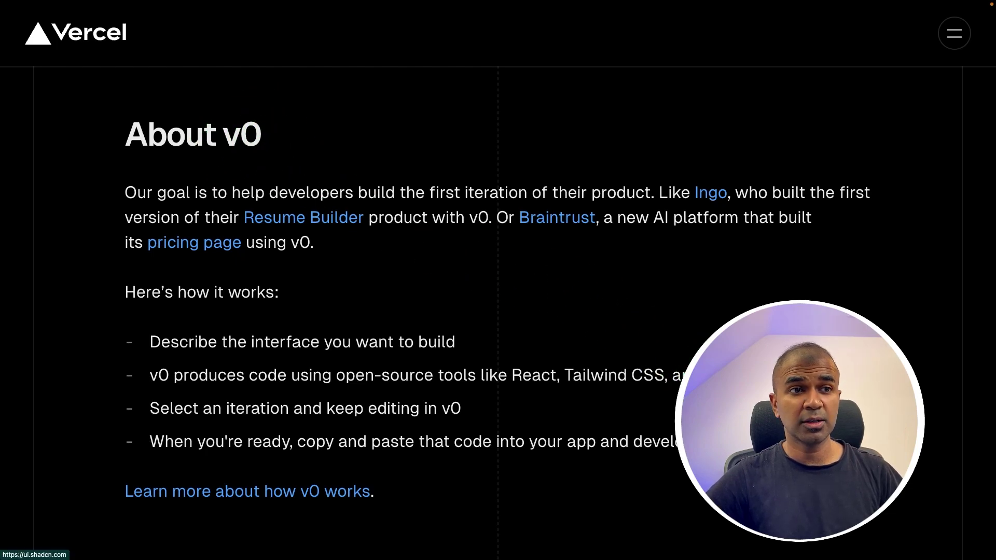
Highlight the 'describe the interface' and 'React, Tailwind CSS, Shadcn UI' bullets, then clear the highlight.
drag(57, 333, 343, 335)
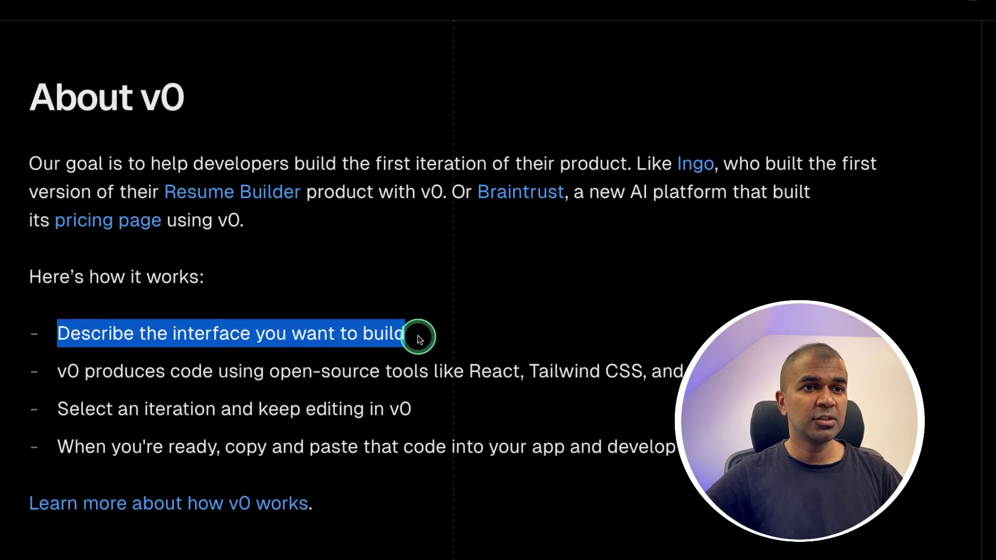
scroll(500, 407, down, 2)
drag(38, 232, 185, 237)
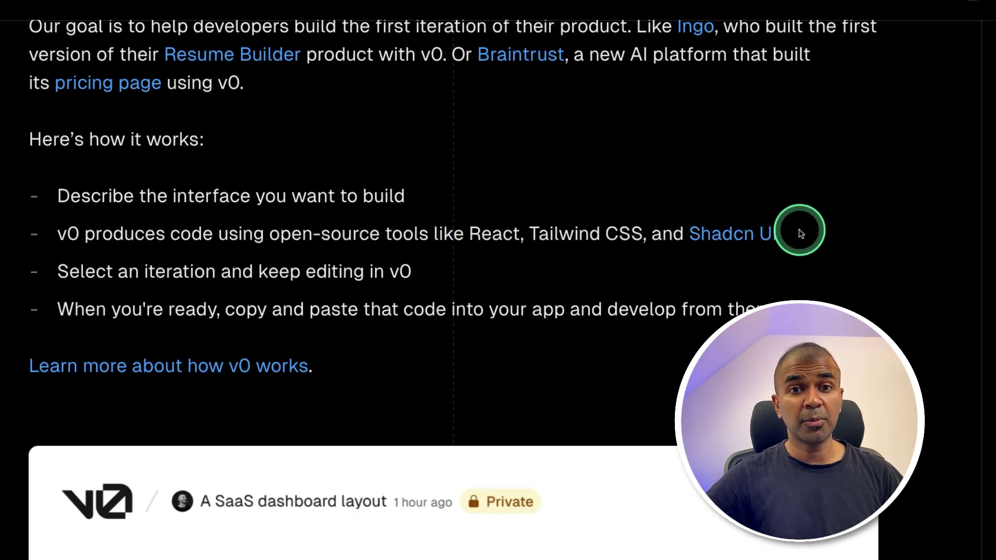
drag(807, 234, 622, 232)
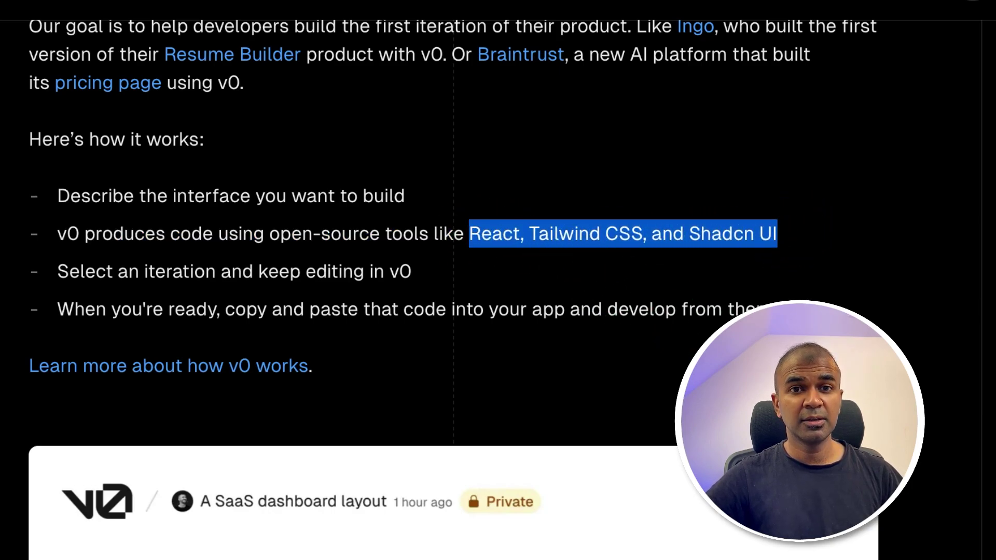
click(52, 278)
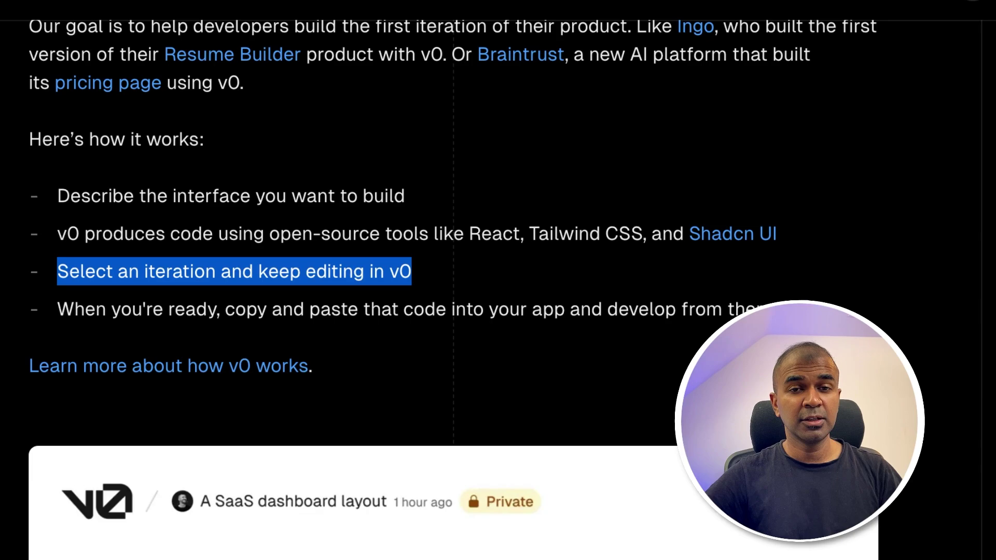
scroll(82, 277, down, 1)
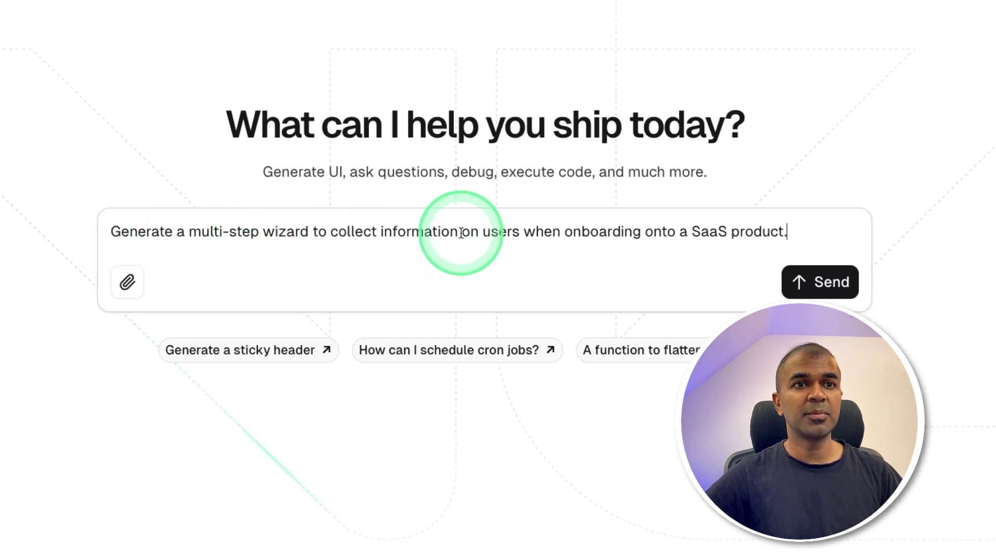
Send the multi-step SaaS onboarding wizard prompt to v0.
click(822, 282)
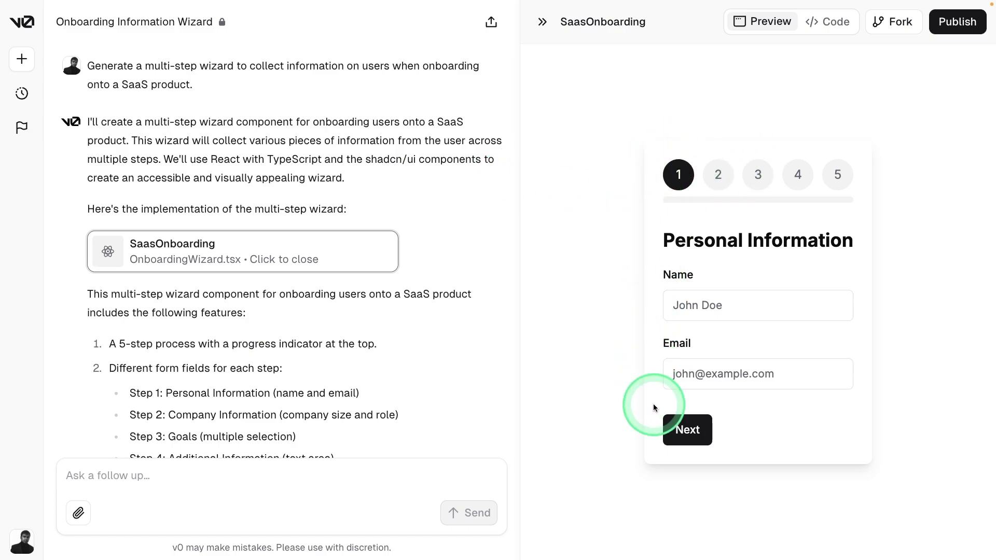
scroll(460, 255, down, 3)
scroll(462, 260, down, 3)
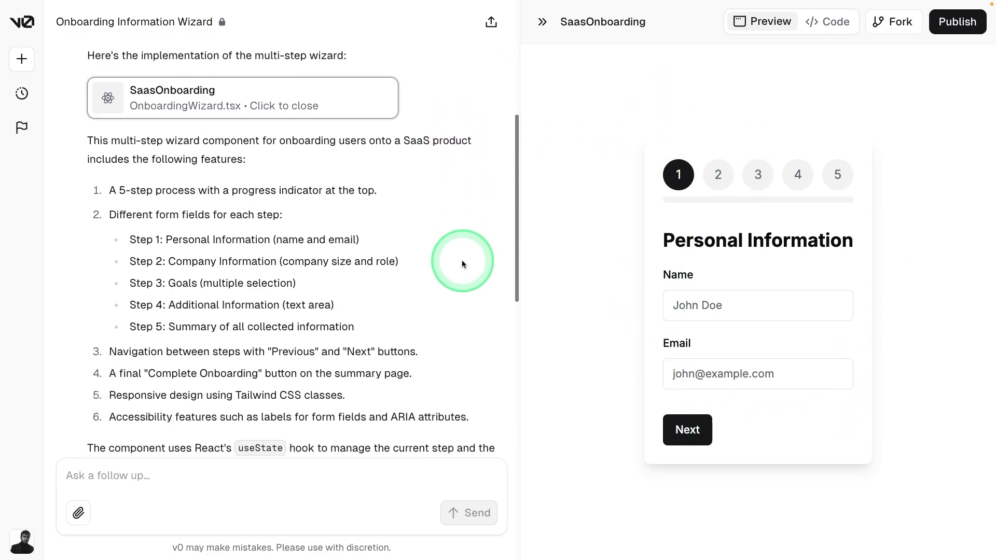
scroll(197, 249, down, 2)
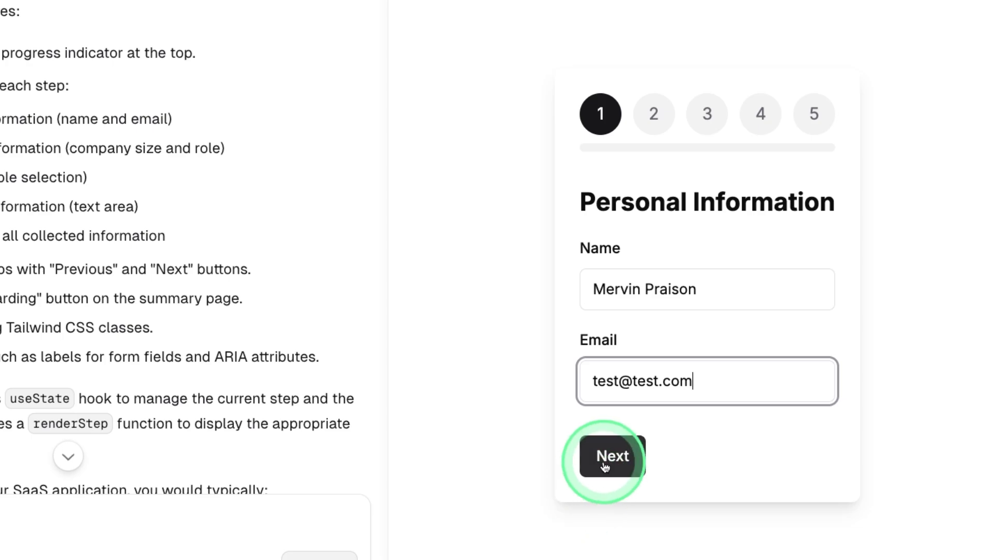
Enter company size 1-10 employees and role Developer, and check the Increase productivity goal.
click(610, 459)
click(756, 263)
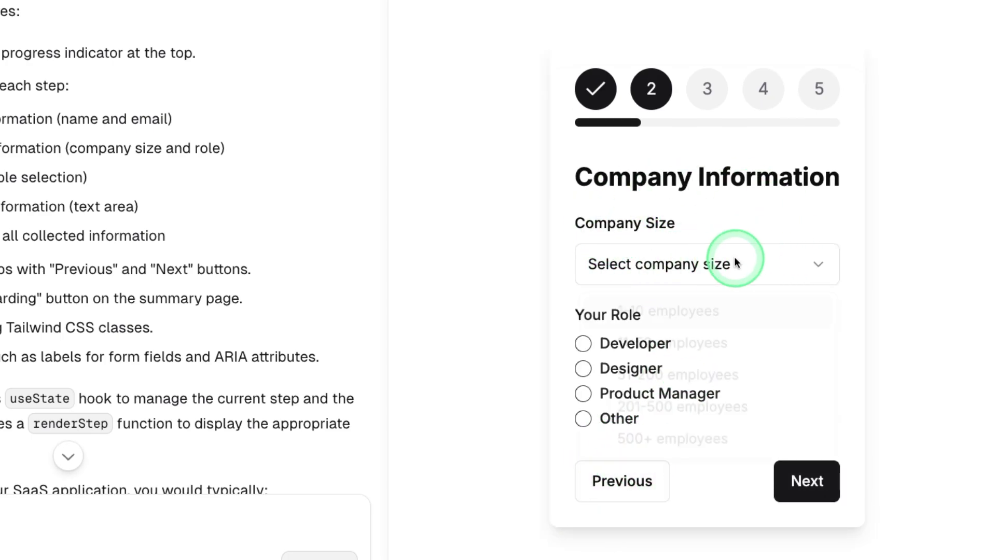
click(721, 311)
click(645, 346)
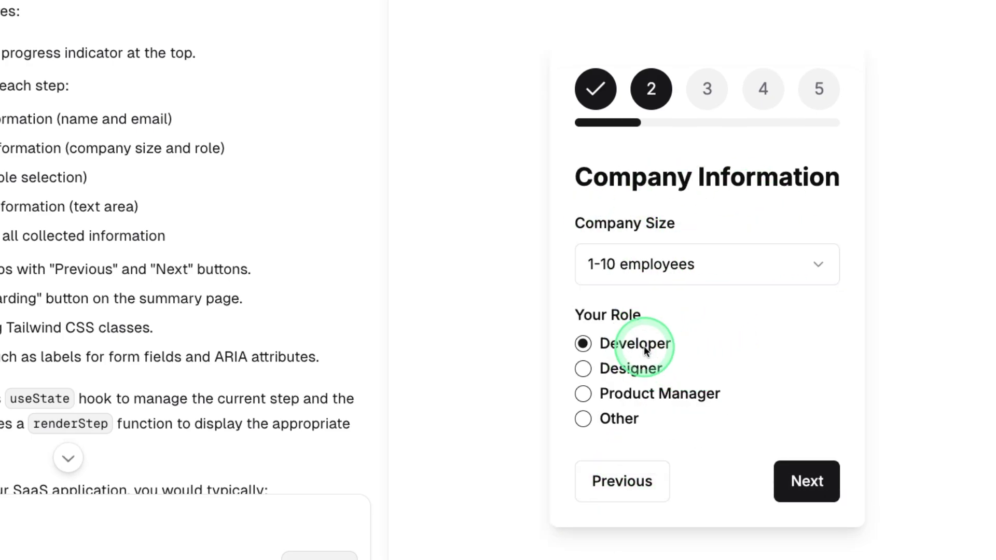
click(807, 481)
click(573, 304)
click(919, 468)
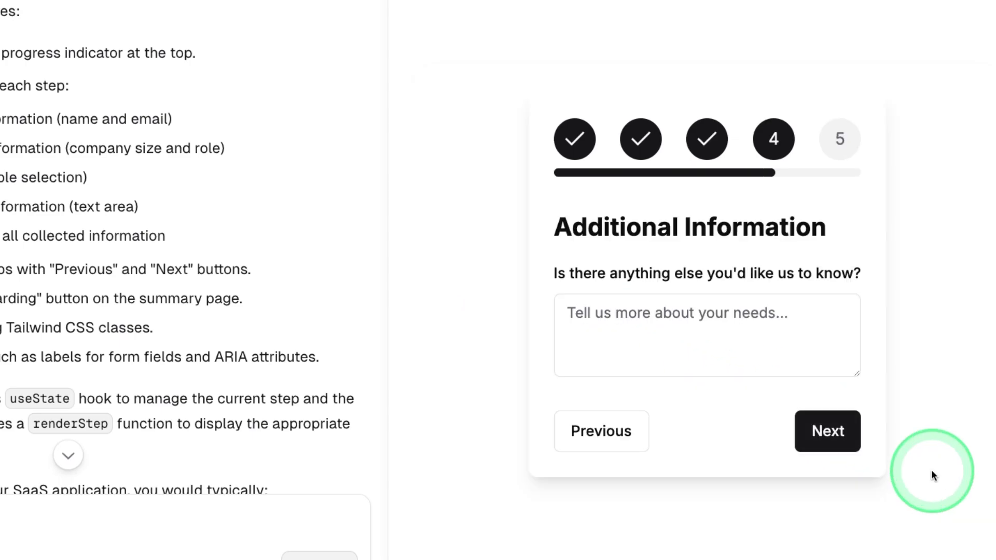
Answer Additional Information, review the Summary details, and complete onboarding.
click(694, 338)
text(Interested in the product)
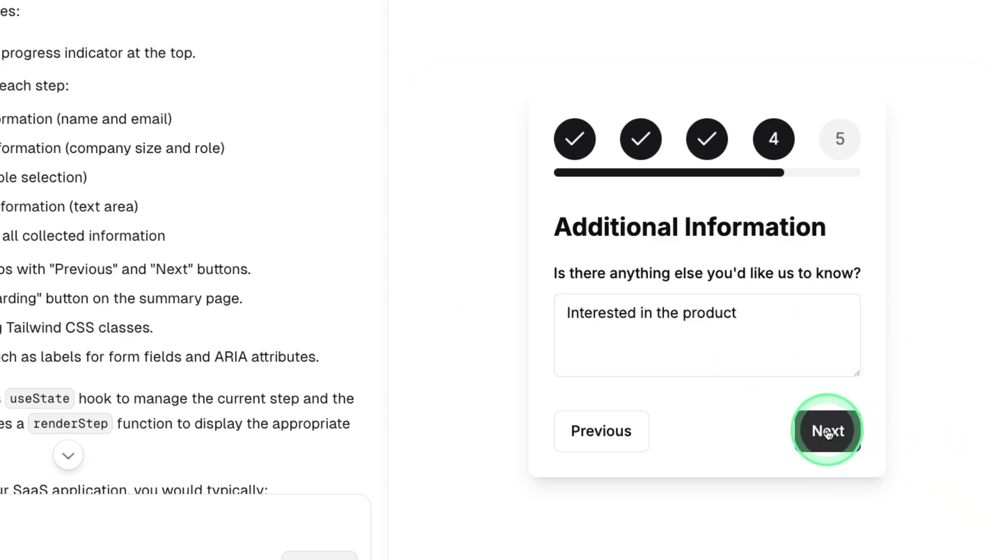
click(826, 430)
drag(528, 178, 688, 288)
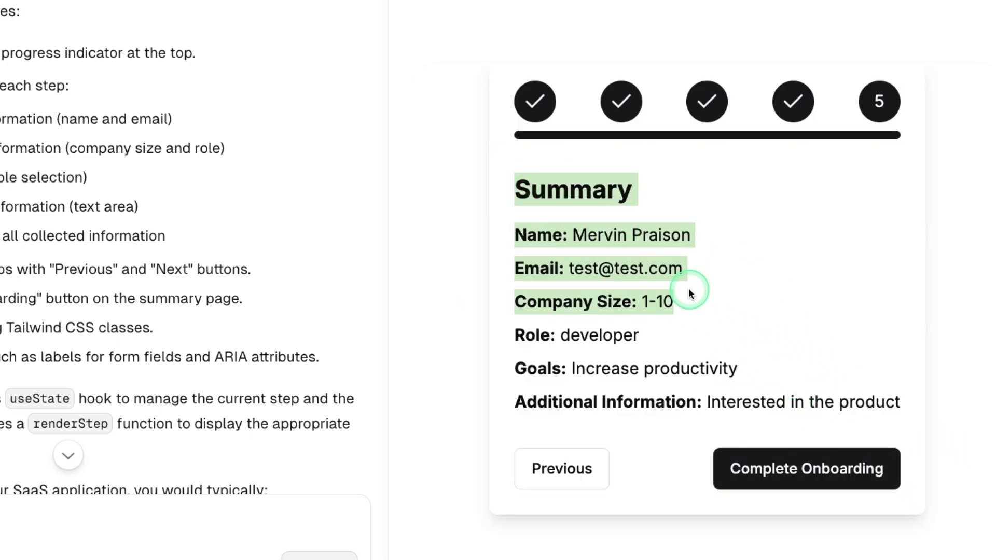
click(825, 468)
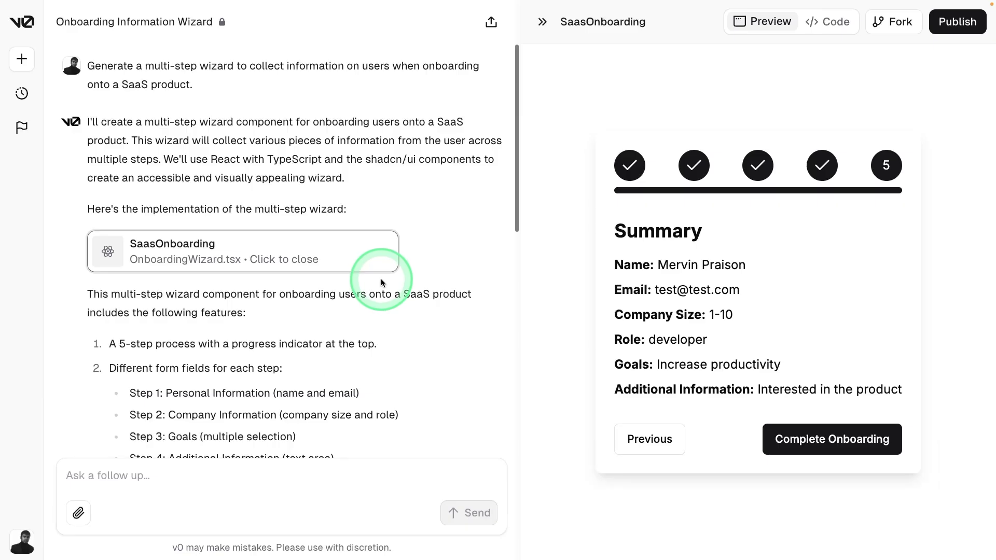
drag(195, 85, 71, 68)
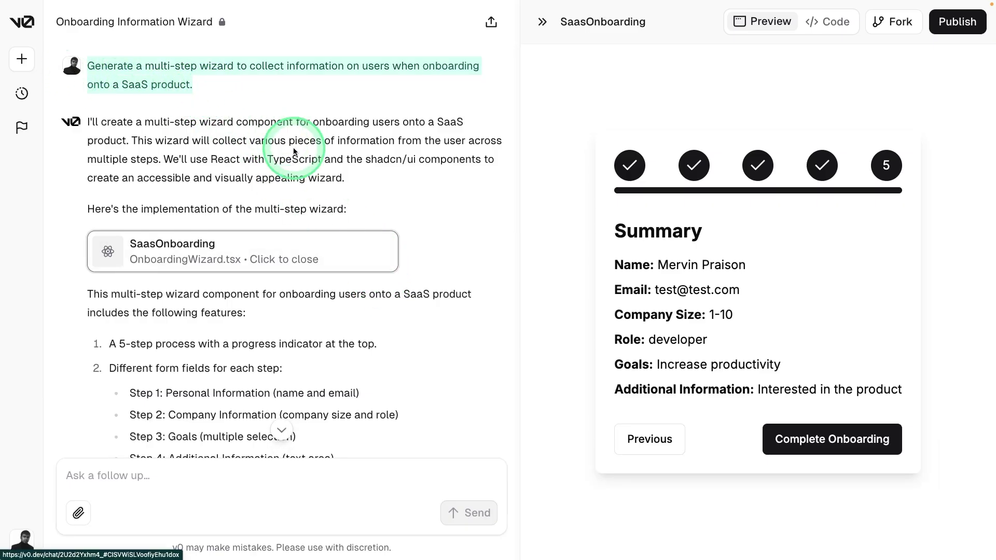
scroll(403, 314, down, 3)
scroll(403, 313, down, 3)
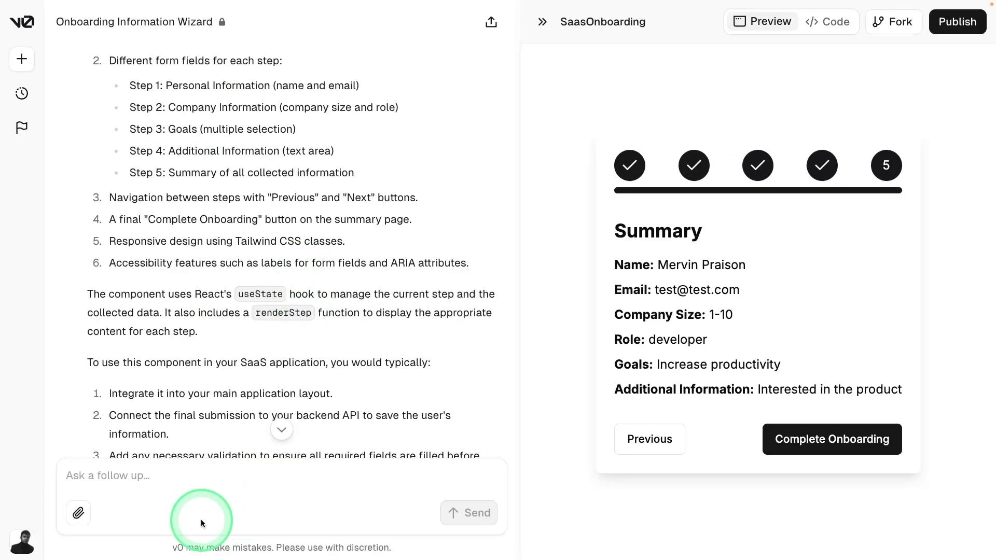
Ask v0 to add an AI Integration step after step 4.
click(201, 519)
text(Add another step after step 4, asking the user if they want to integrate AI)
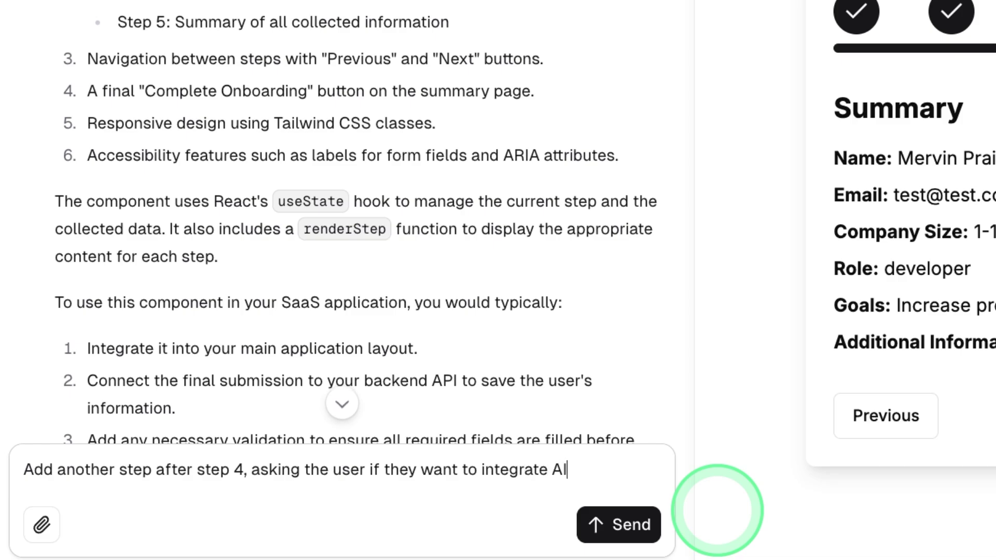
key(Return)
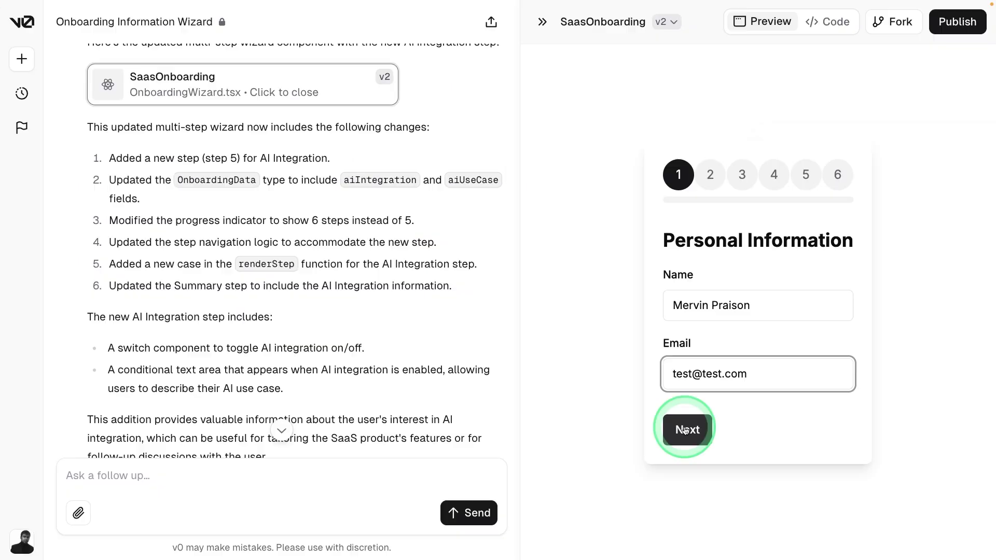
Enter company size 1-10 employees and role Developer, and pick an onboarding goal.
click(685, 428)
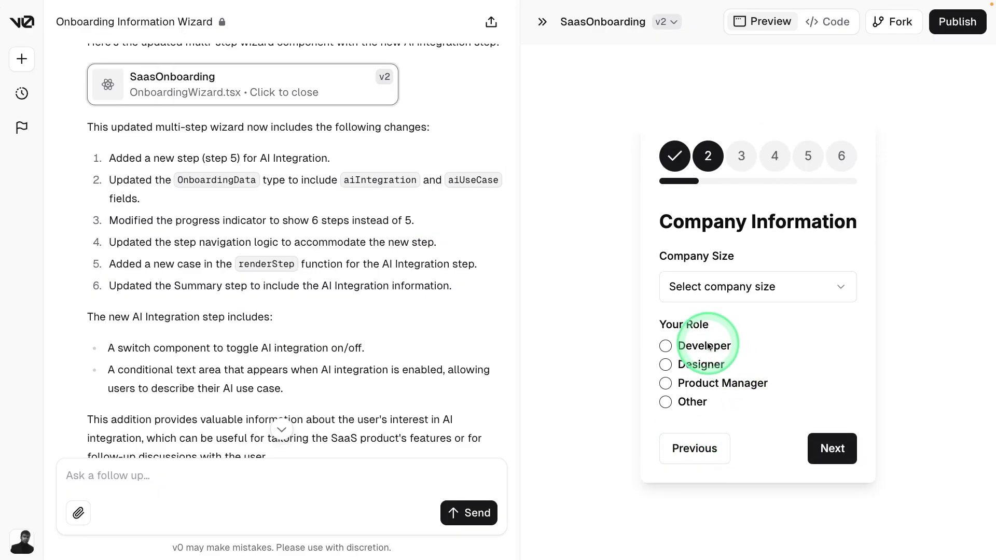
click(708, 301)
click(704, 346)
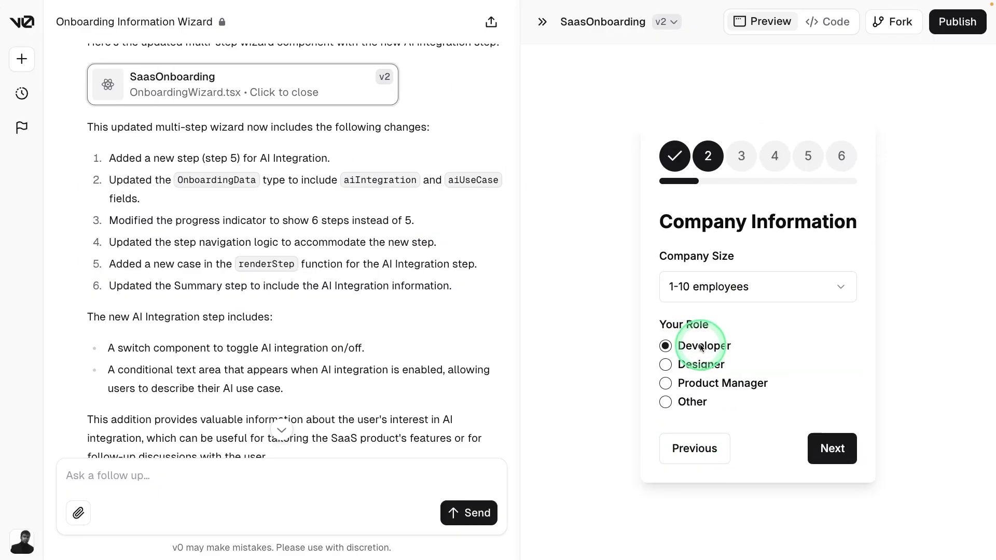
click(838, 449)
click(927, 431)
click(769, 350)
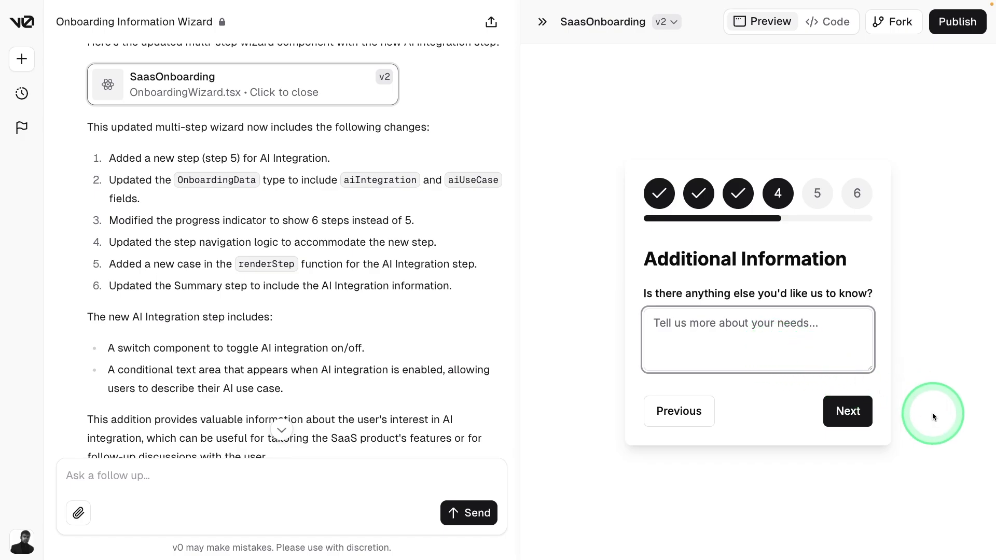
text(Interested in the product)
Enable AI integration with a Custom Chatbot use case and review the Summary.
click(847, 412)
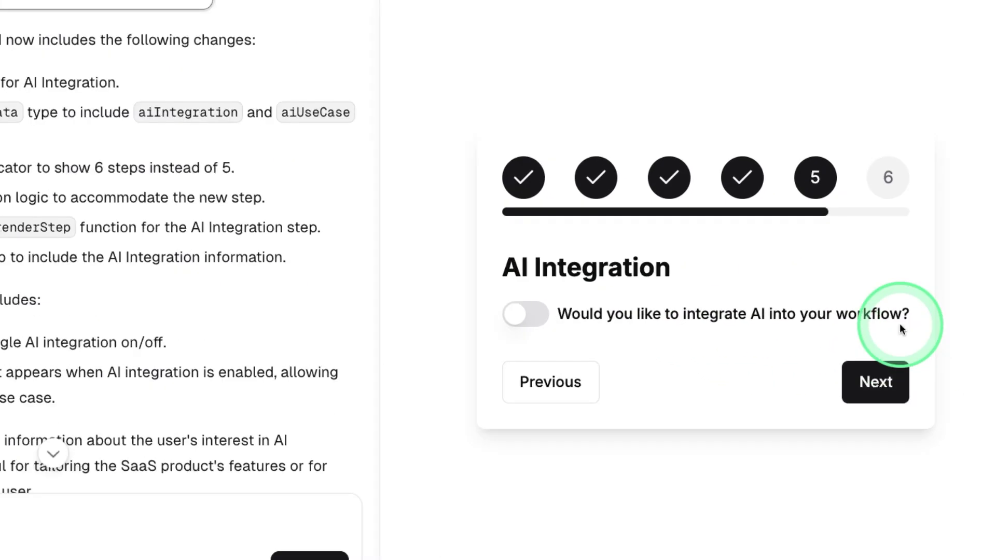
click(520, 315)
click(591, 346)
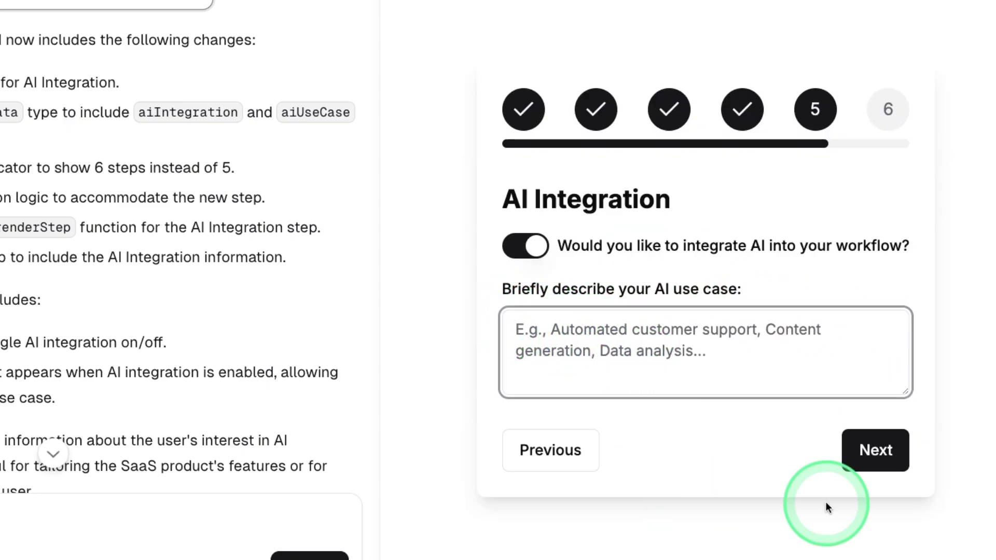
text(Custom Chatbot)
click(860, 450)
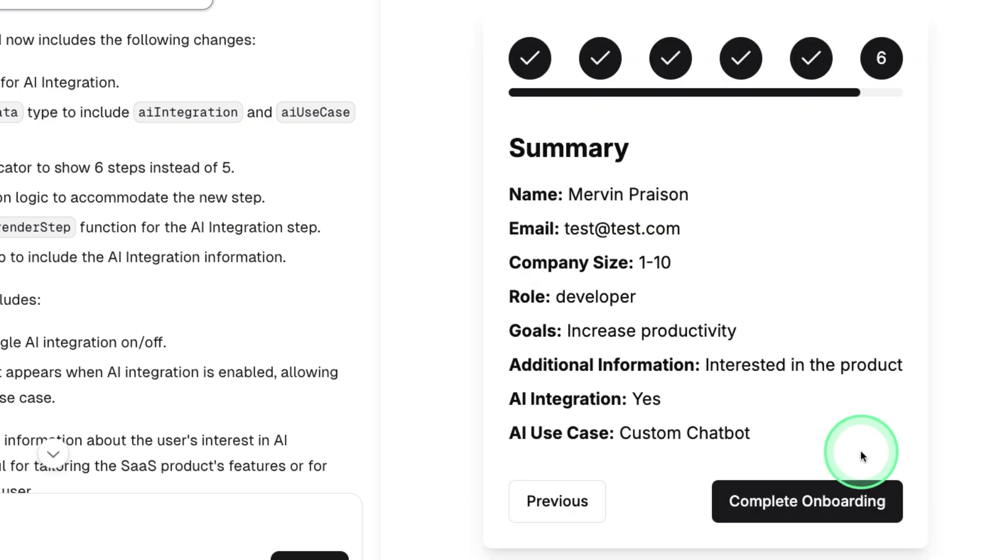
drag(803, 428, 586, 238)
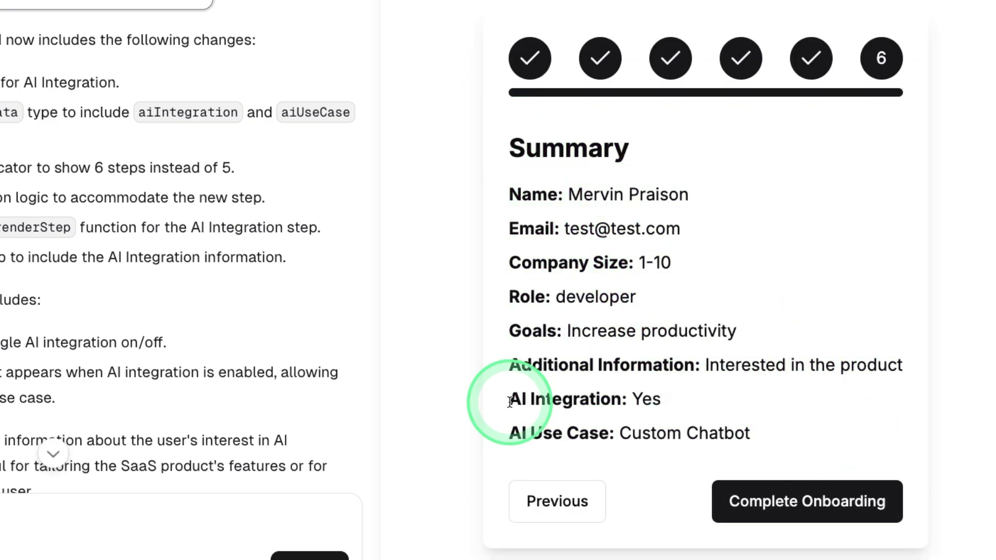
drag(506, 400, 566, 401)
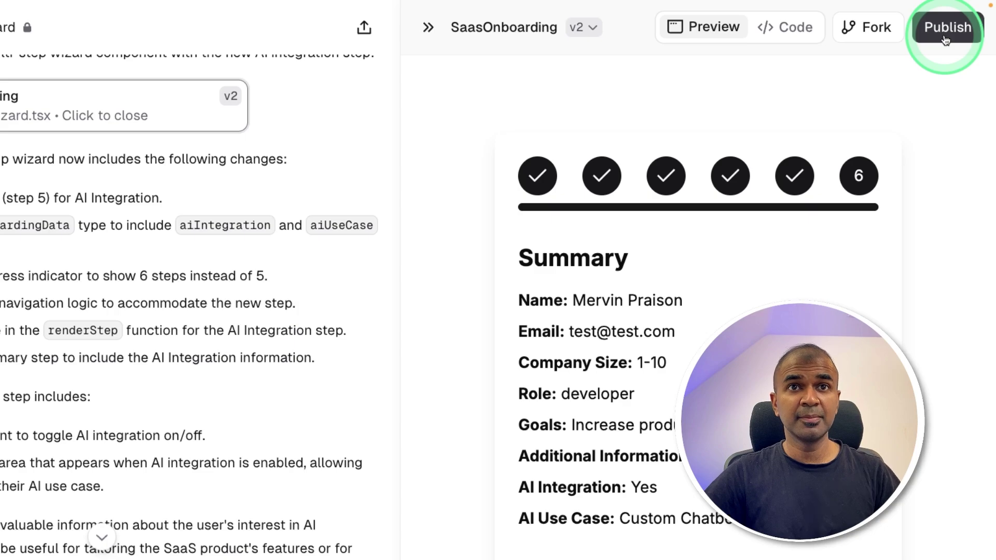
Review the SaasOnboarding source code, then publish version 2 publicly.
click(785, 26)
scroll(703, 231, down, 5)
scroll(703, 231, down, 10)
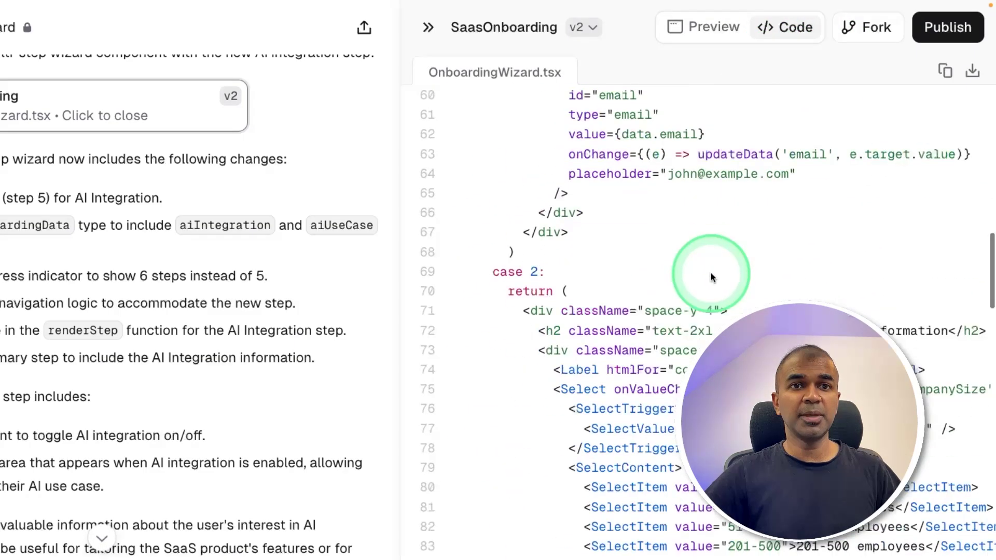
scroll(716, 272, down, 10)
scroll(745, 285, down, 10)
scroll(740, 317, down, 10)
scroll(747, 326, down, 10)
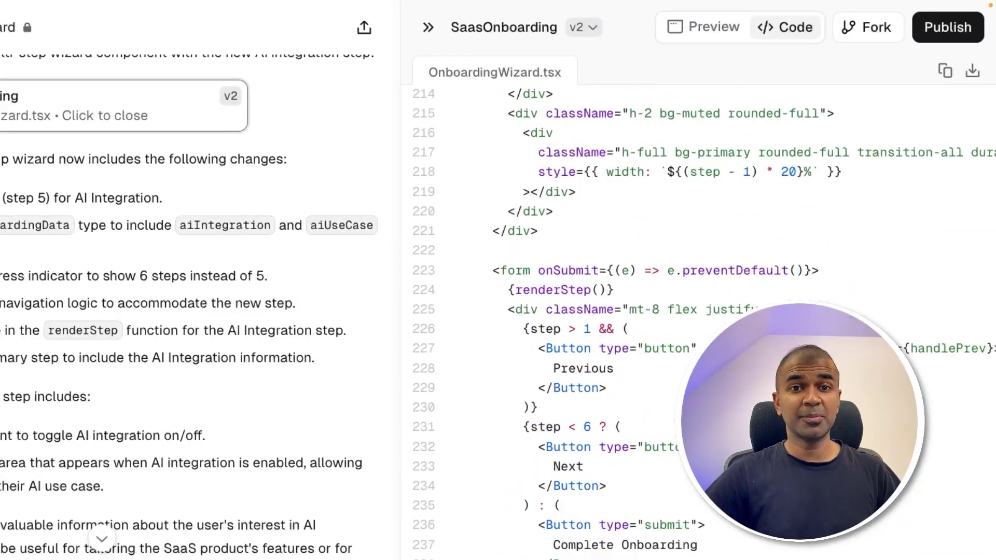
click(948, 26)
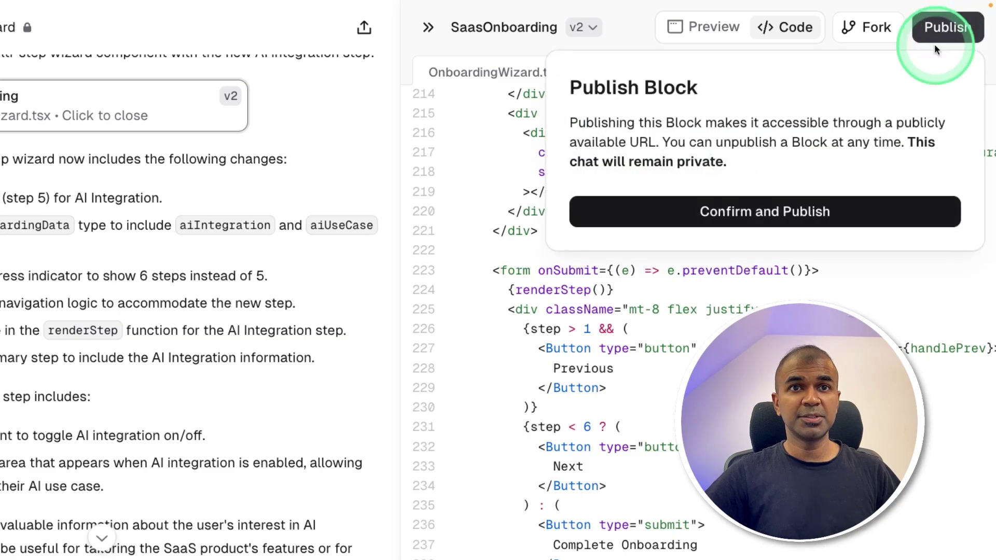
click(745, 212)
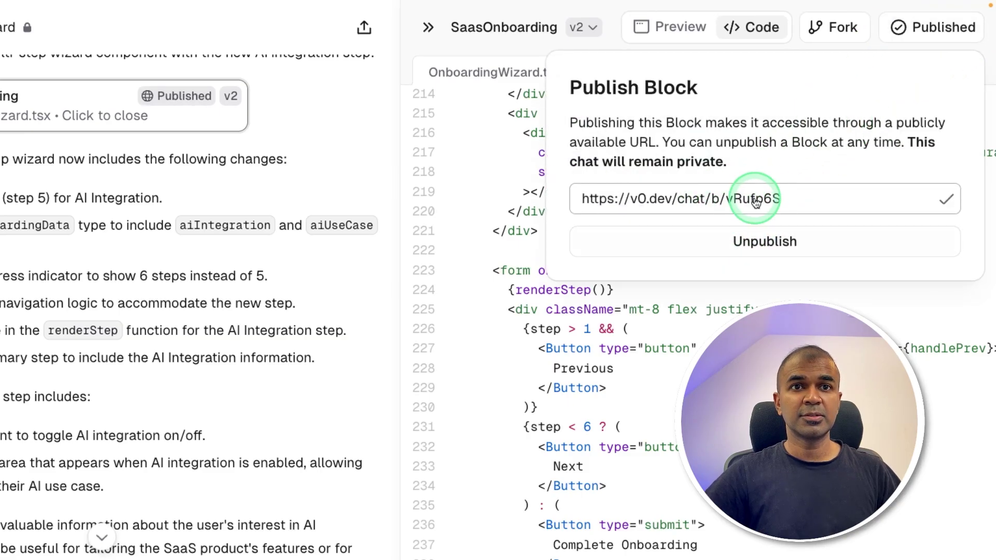
Open the published wizard's public page and dismiss its usage notice.
click(755, 200)
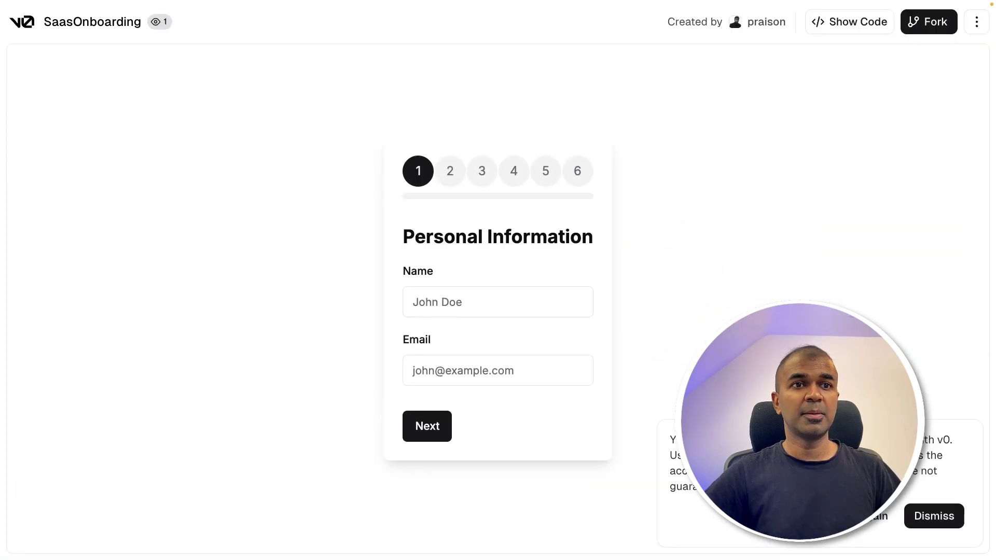
click(468, 175)
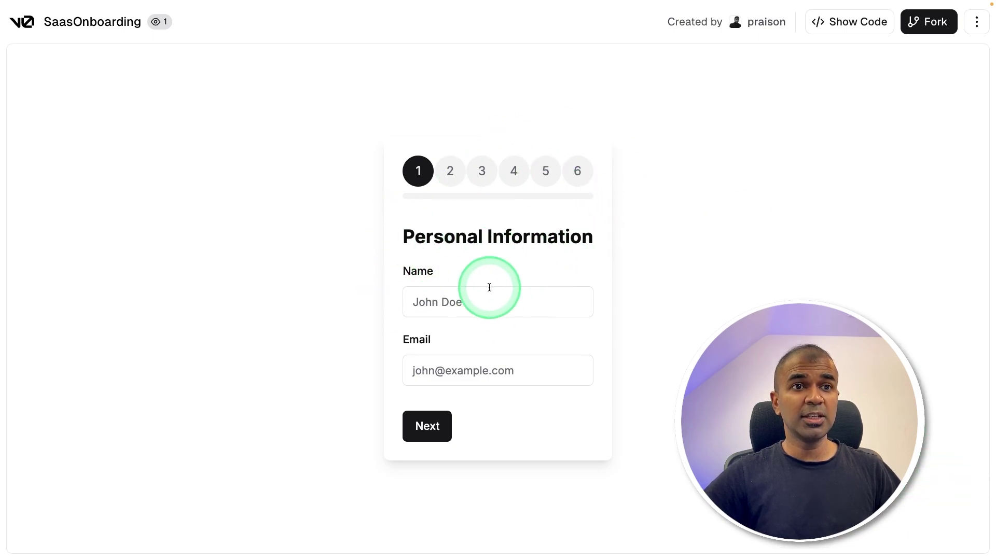